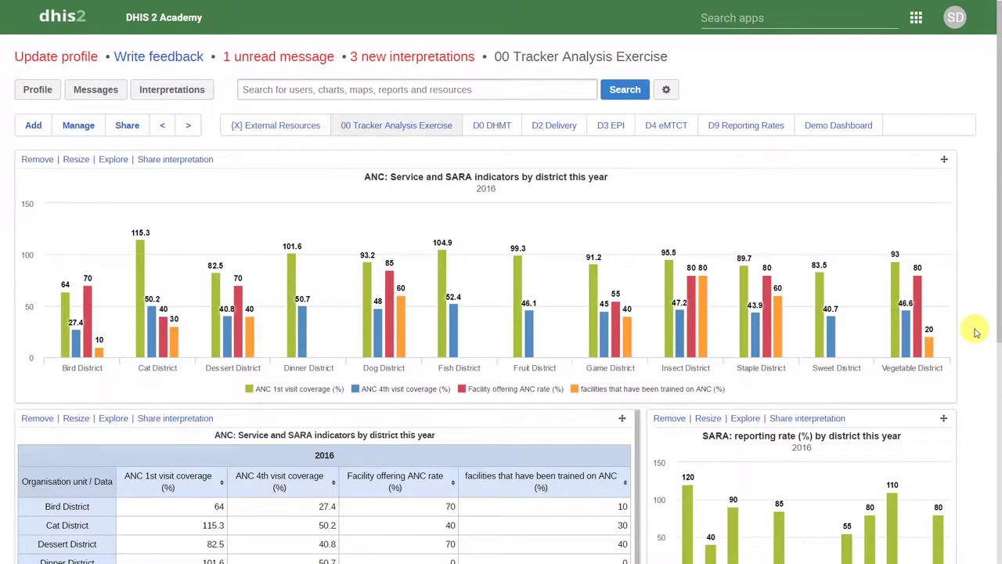
Launch the Tracker Capture app from the DHIS2 apps grid
left_click(787, 8)
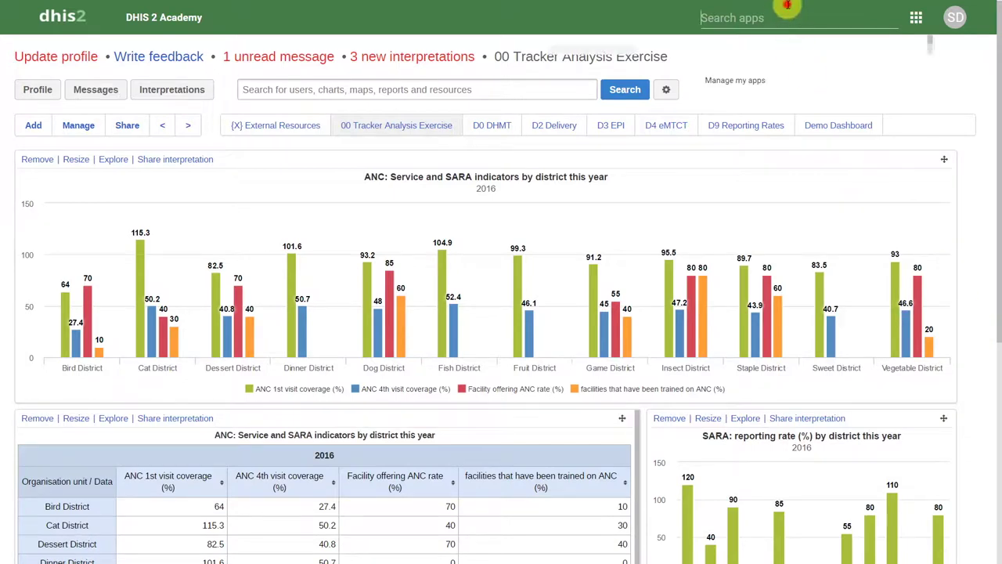
left_click(592, 305)
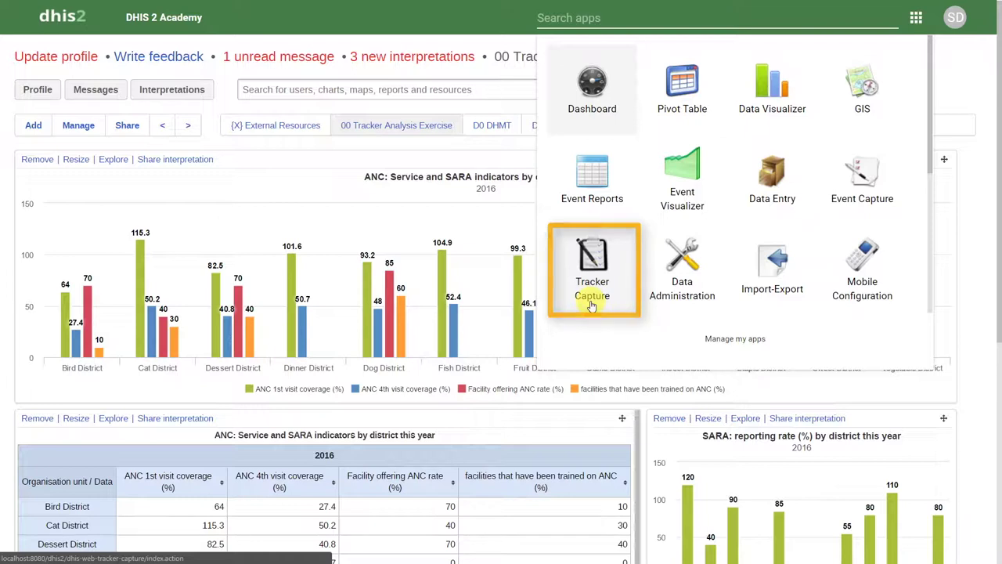
left_click(593, 305)
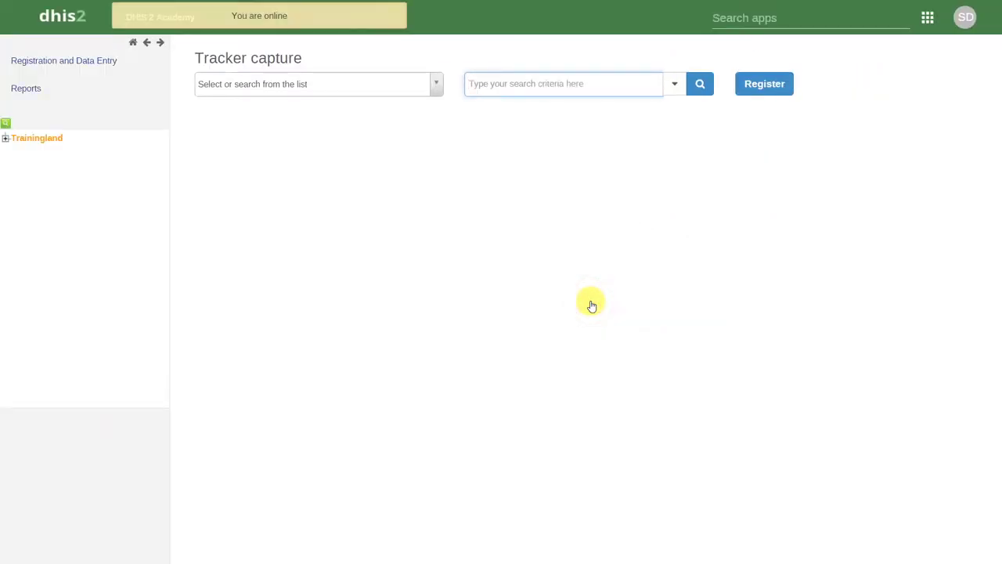
Select Cardinal Hospital Gateway PHC under Trainingland > Animal Region > Bird District
left_click(6, 139)
left_click(14, 150)
left_click(27, 163)
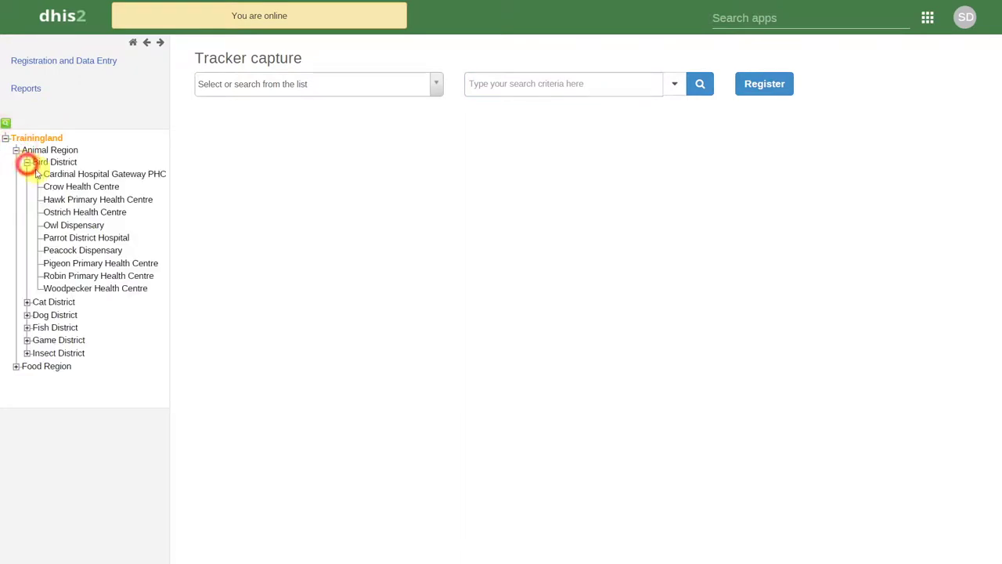
left_click(71, 174)
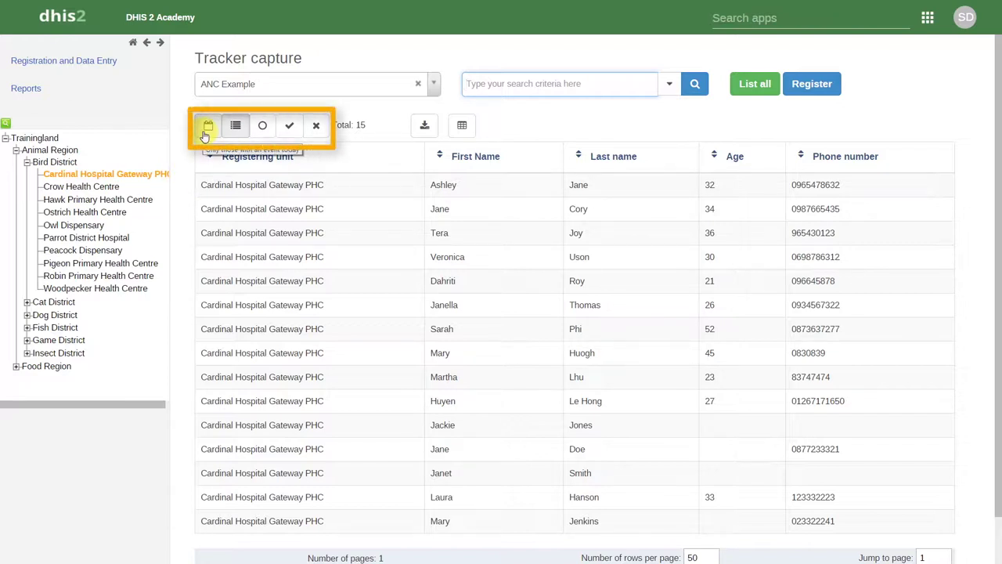
Try the events-today, active and completed filters, ending on people with events today
left_click(205, 132)
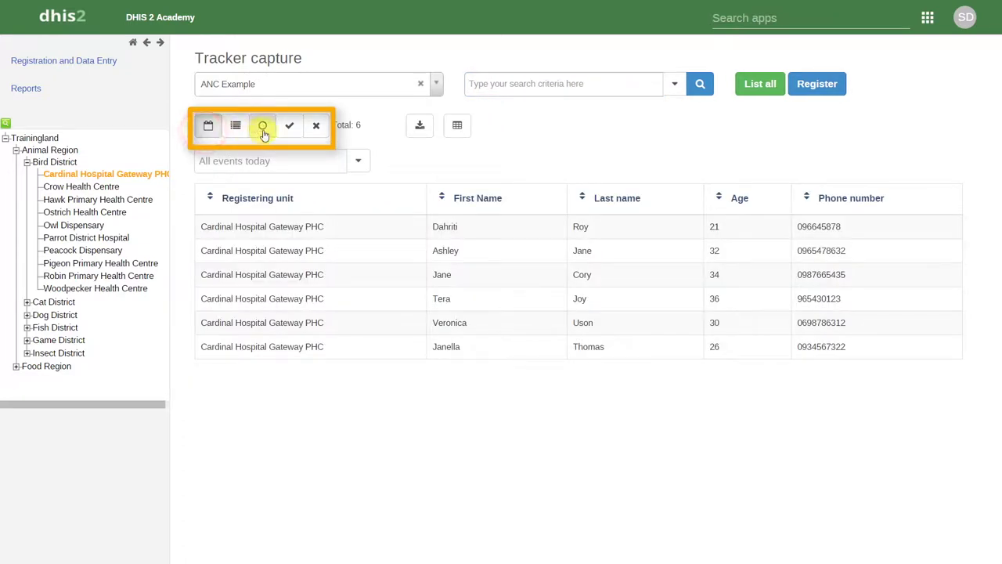
left_click(263, 130)
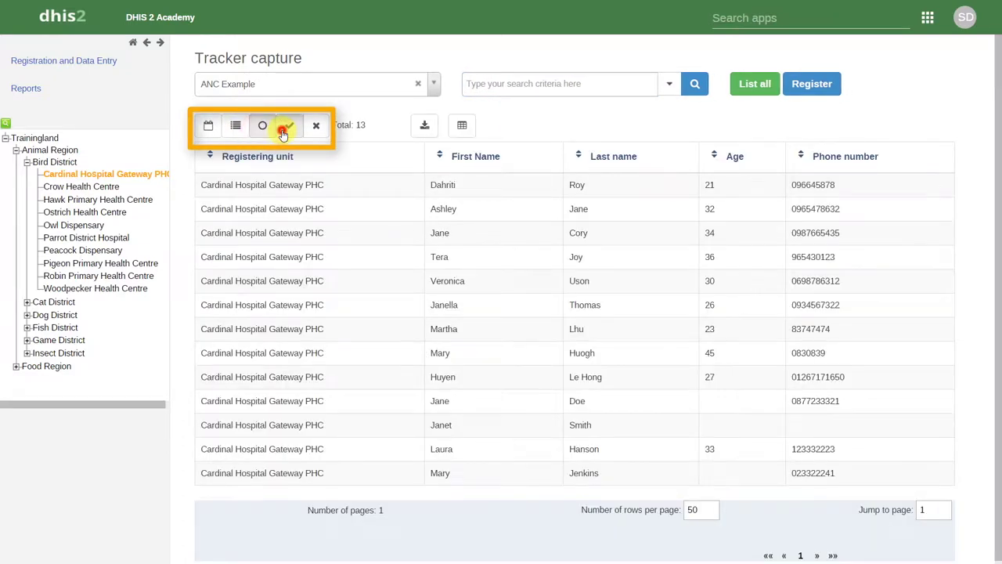
left_click(284, 132)
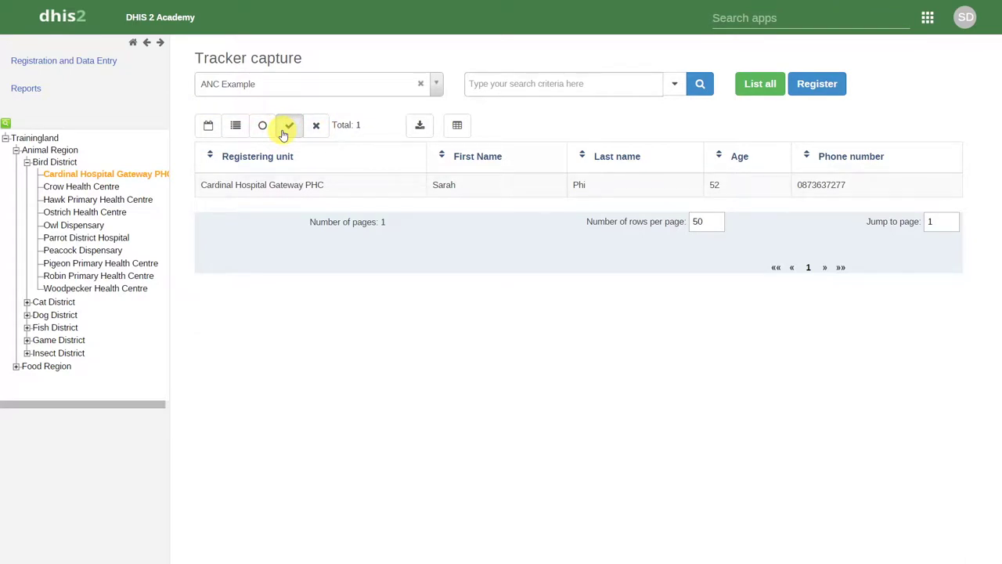
left_click(209, 132)
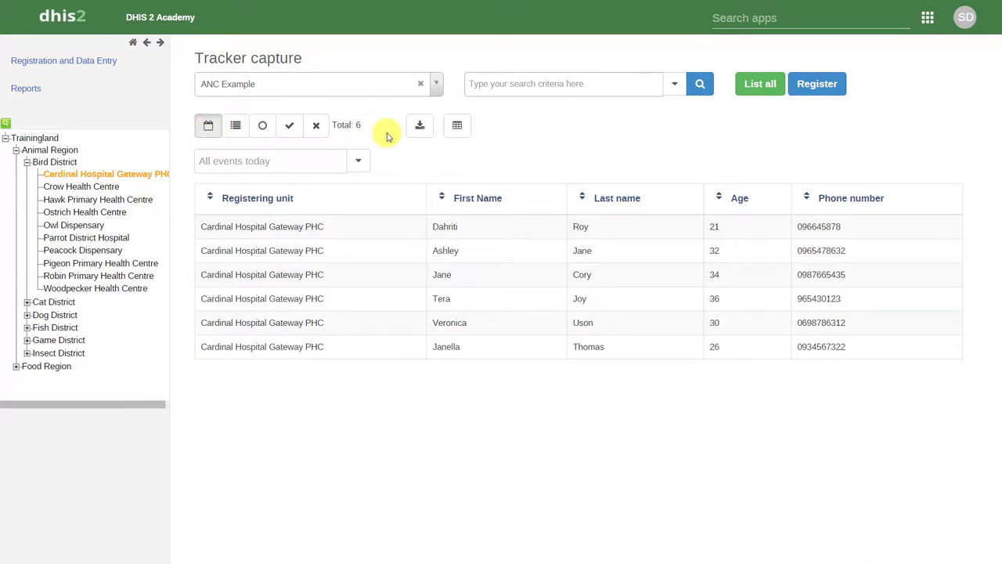
Glance at the download formats, then tick Village/Domicile in the column chooser
left_click(417, 133)
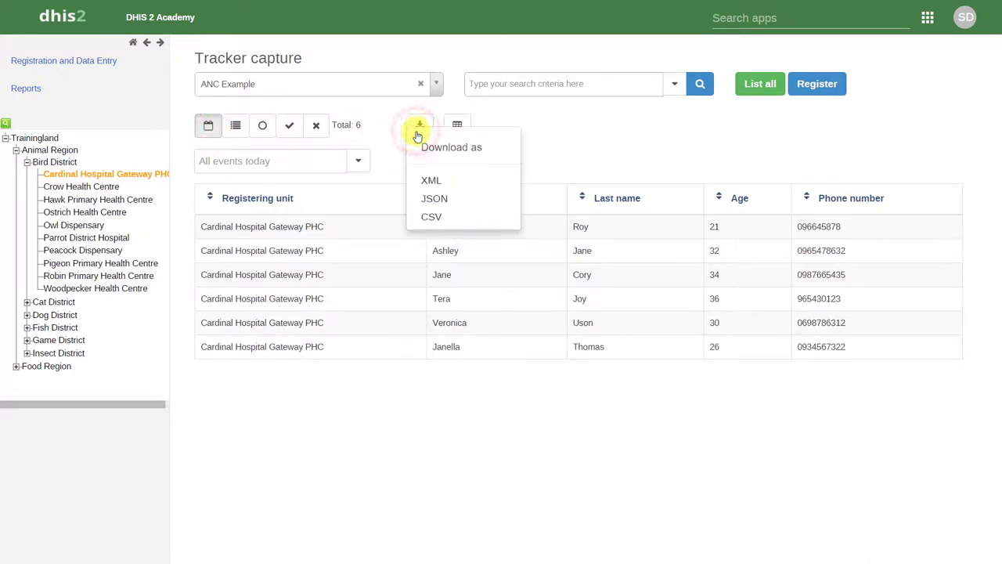
left_click(396, 134)
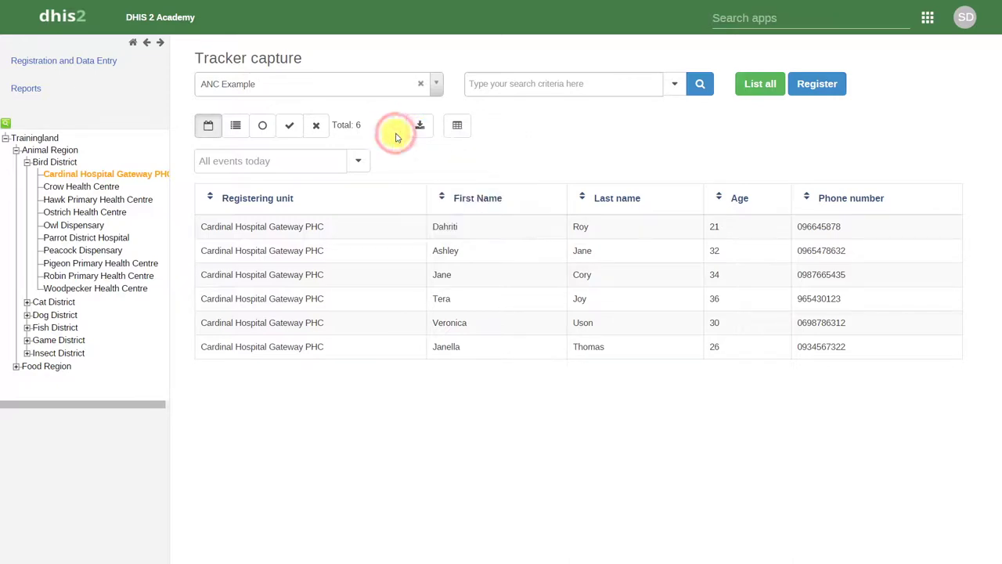
left_click(458, 131)
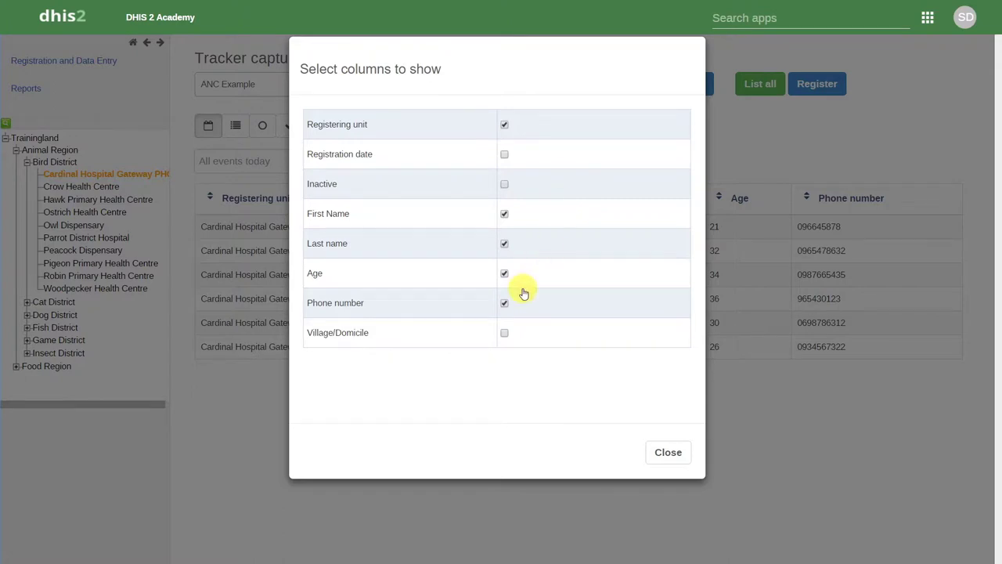
left_click(504, 334)
Untick Village/Domicile, close the column chooser and move to patient search
left_click(505, 334)
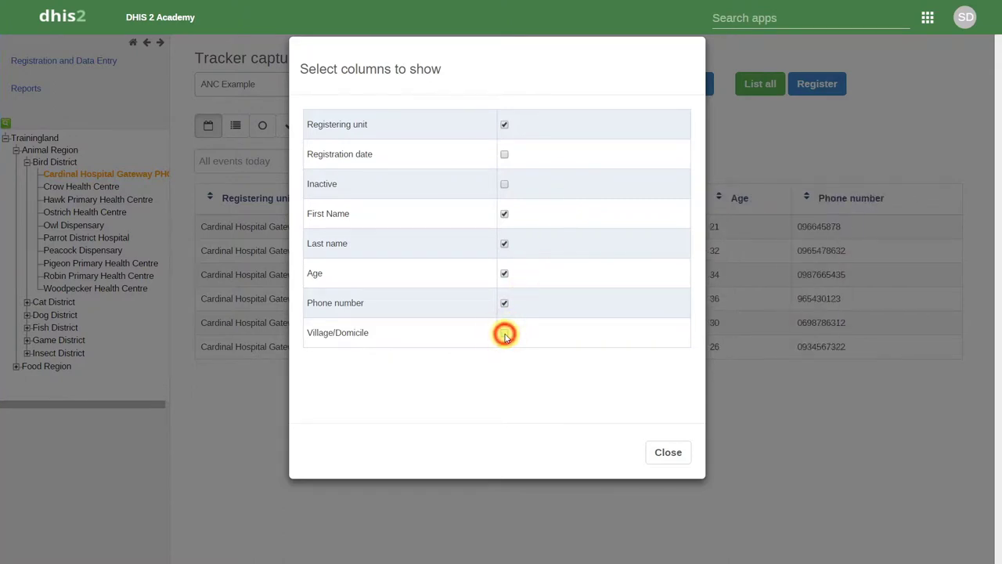
left_click(668, 453)
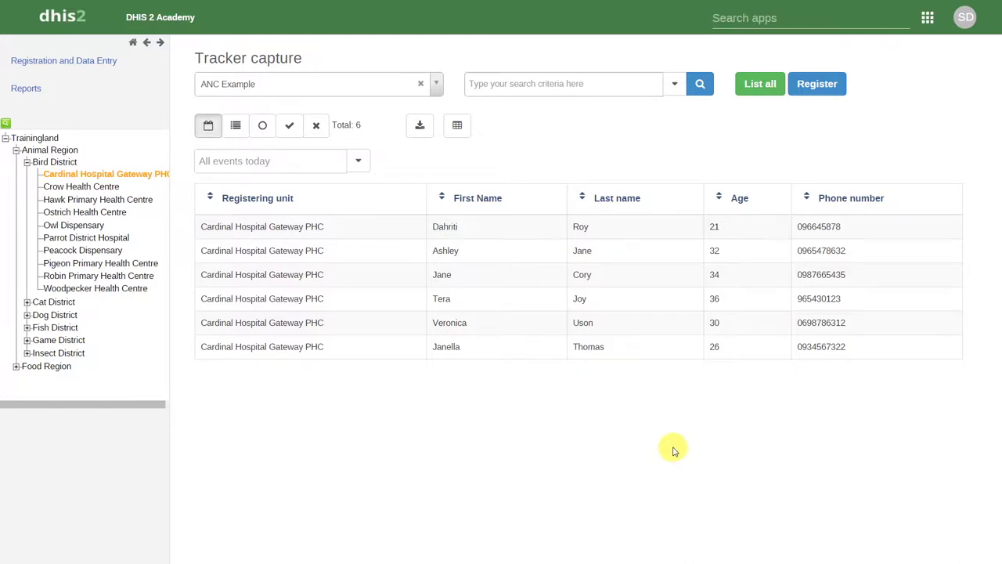
left_click(579, 92)
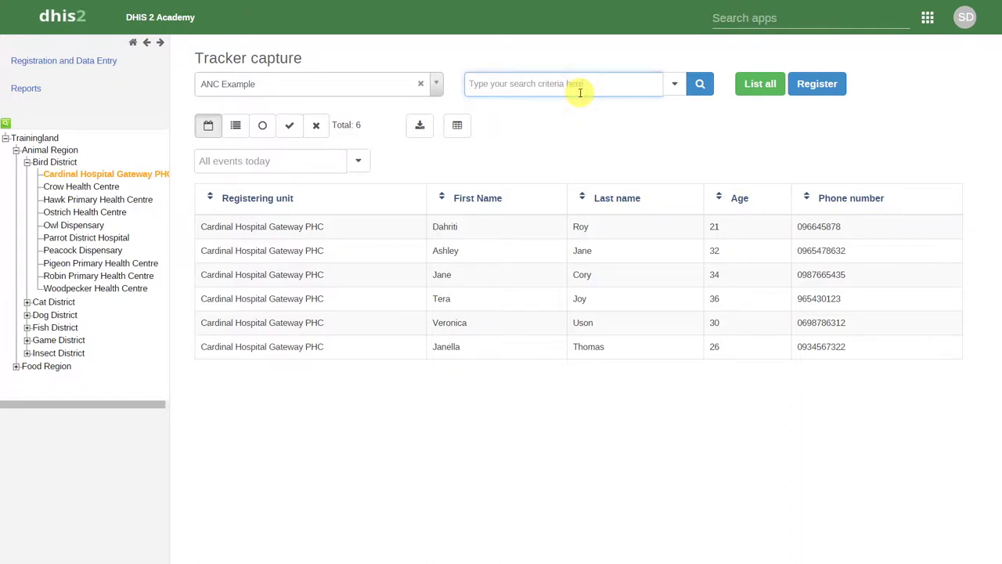
Search patients by a first name, then expand the advanced search fields
type("ashley")
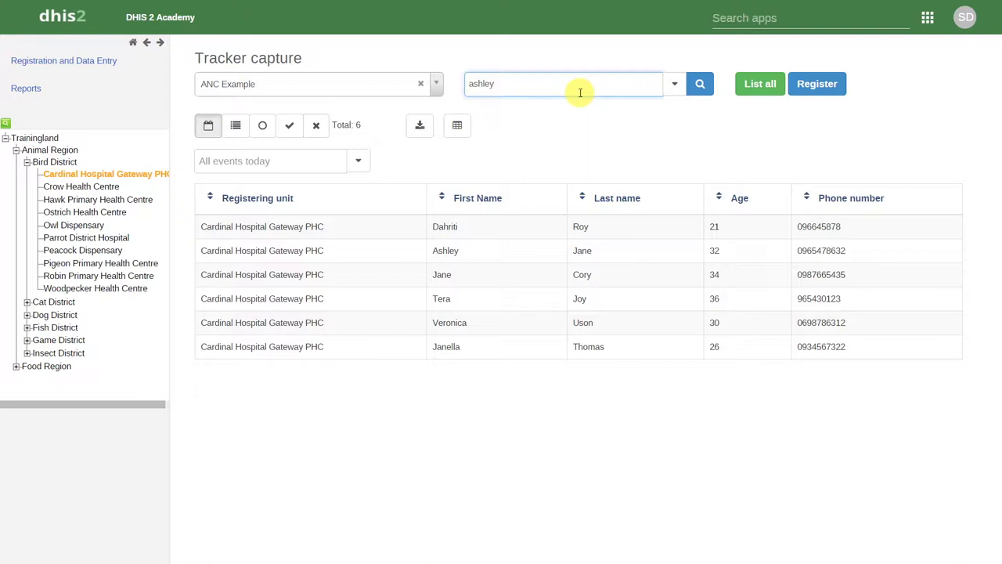
left_click(703, 87)
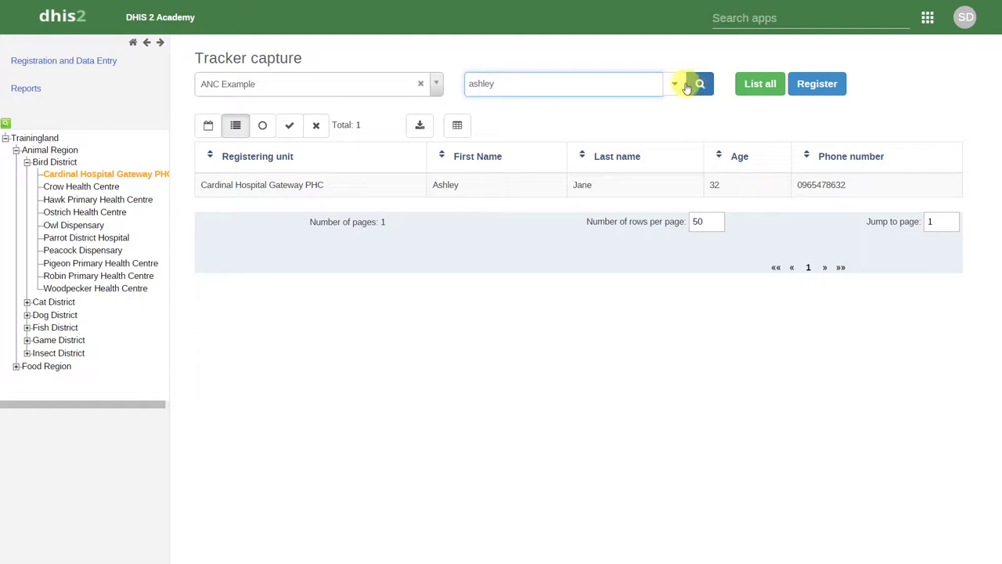
left_click(674, 84)
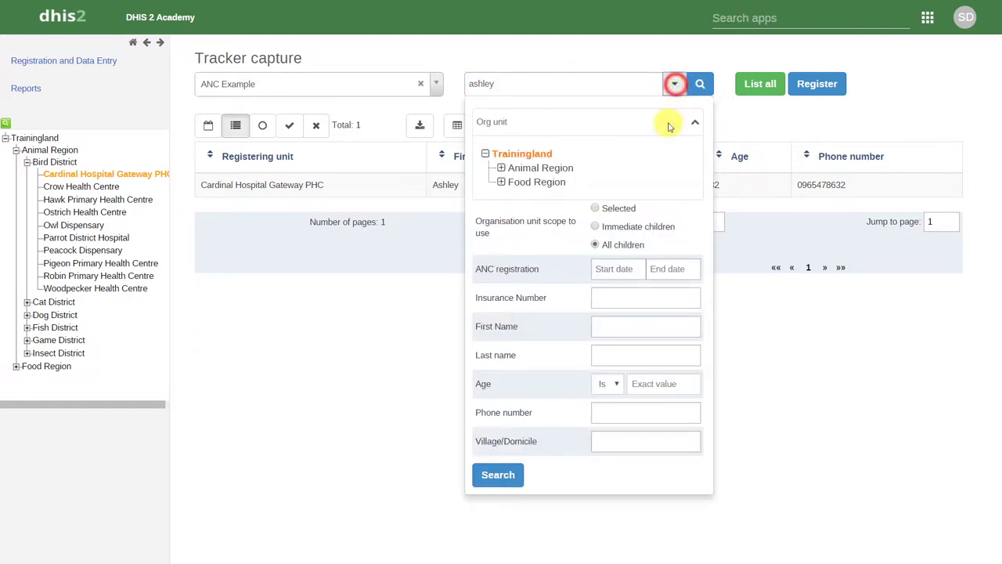
Enter a patient's first name, last name and age 26 in advanced search
left_click(628, 329)
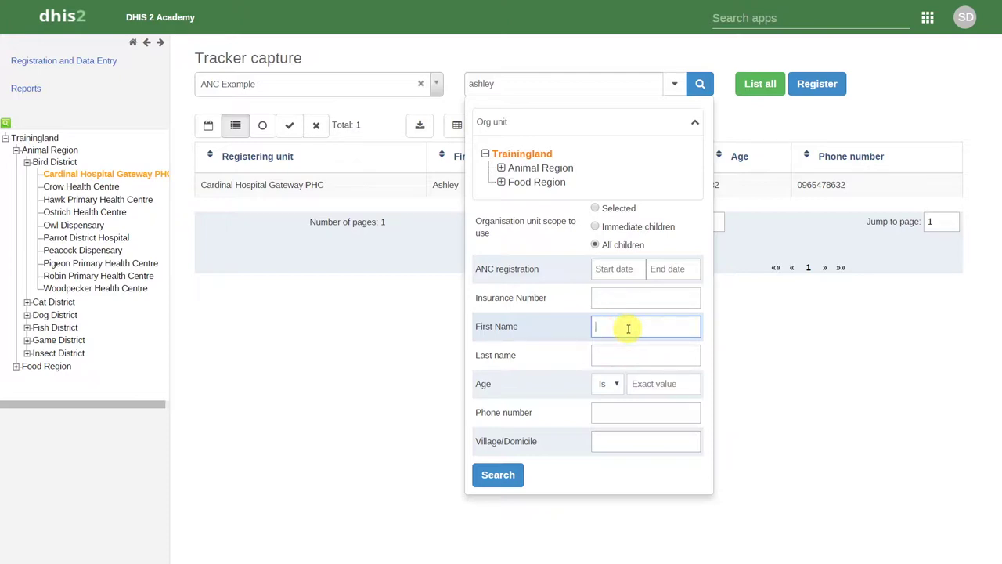
type("Janella")
key("Tab")
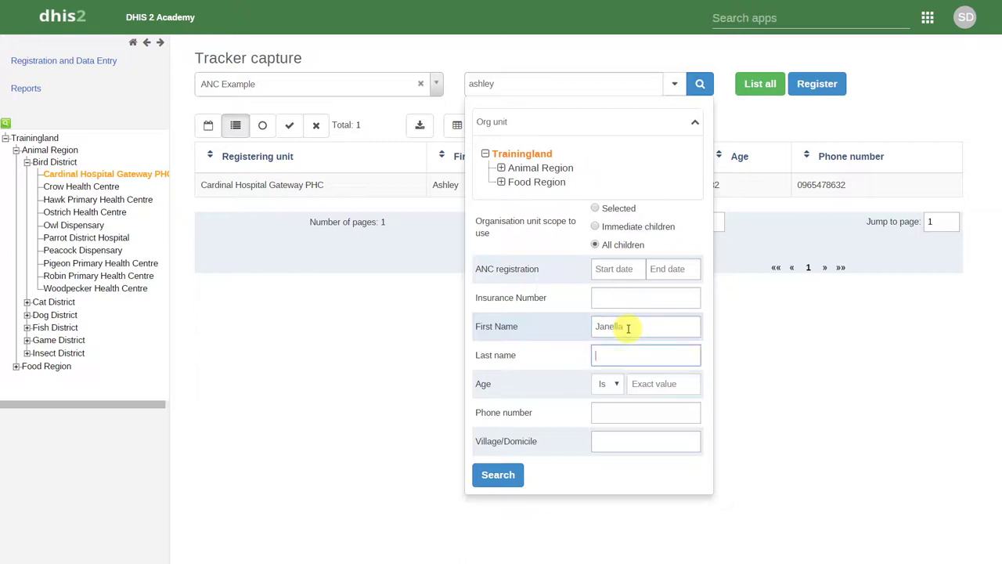
type("Thomas")
key("Tab")
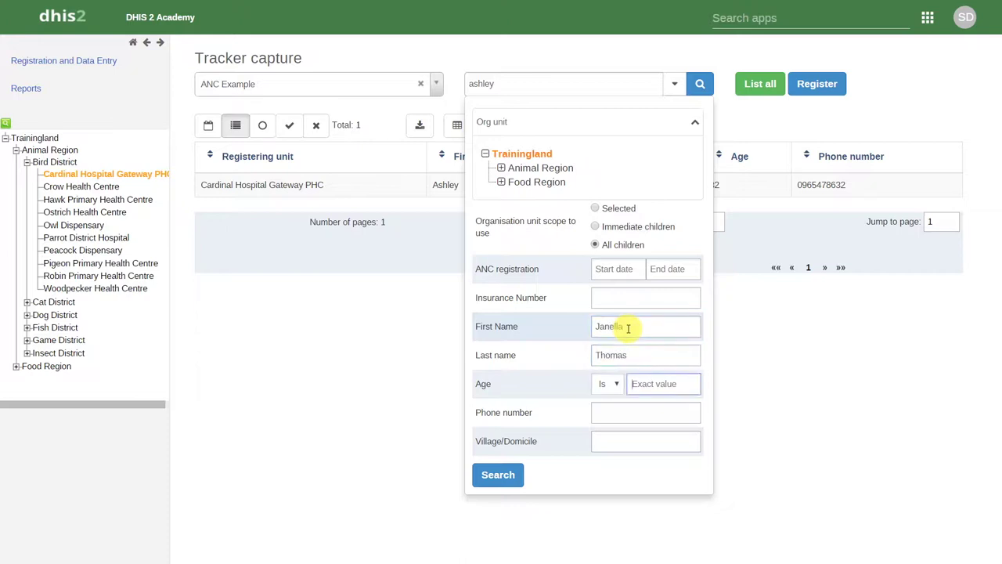
type("26")
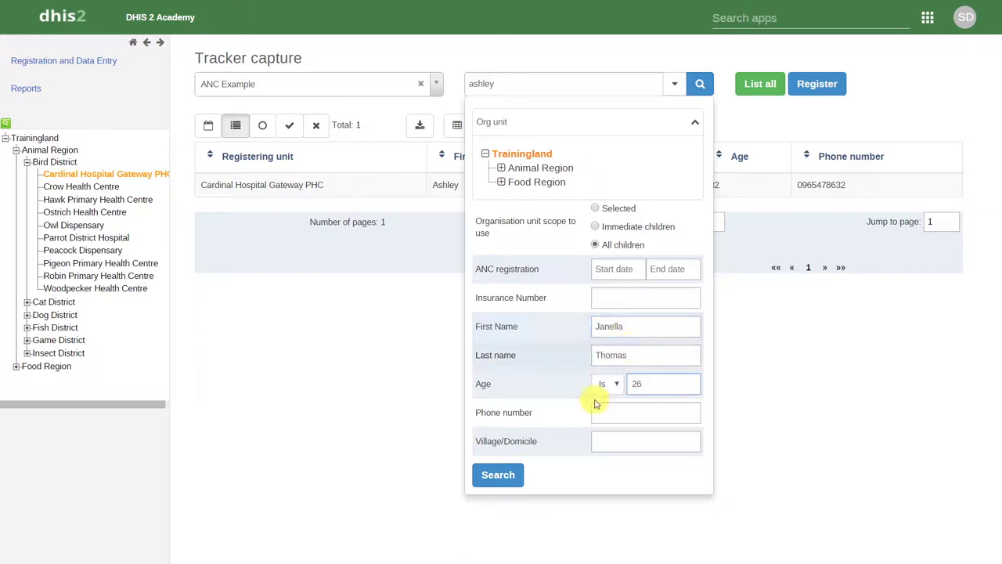
Run the search, relist all 15 patients and open a new registration form
left_click(498, 478)
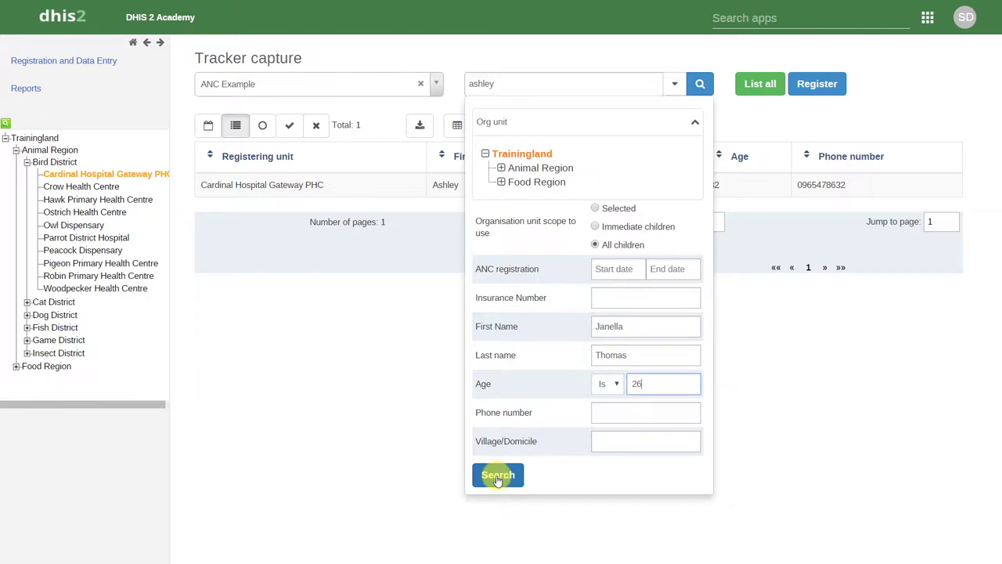
left_click(763, 91)
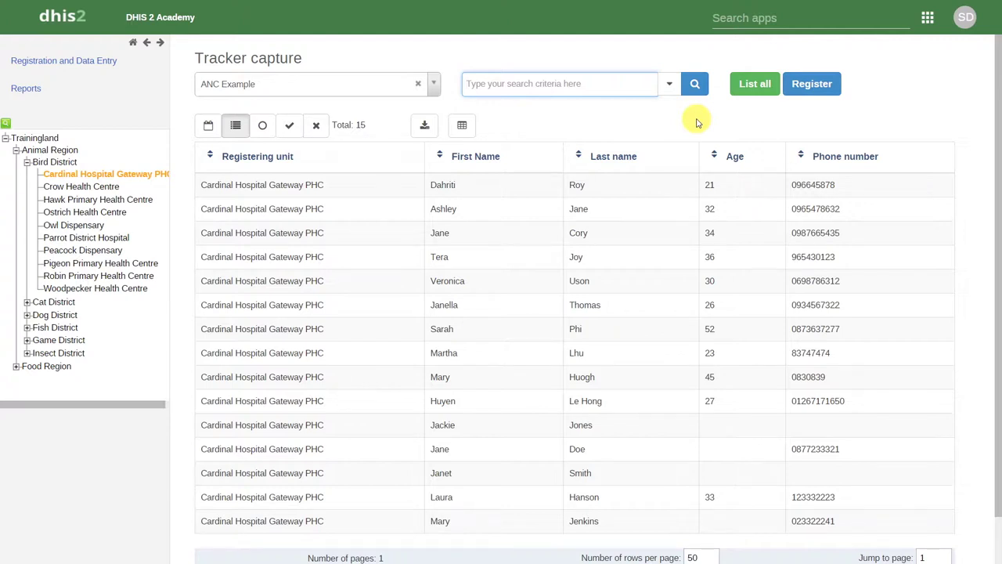
left_click(815, 88)
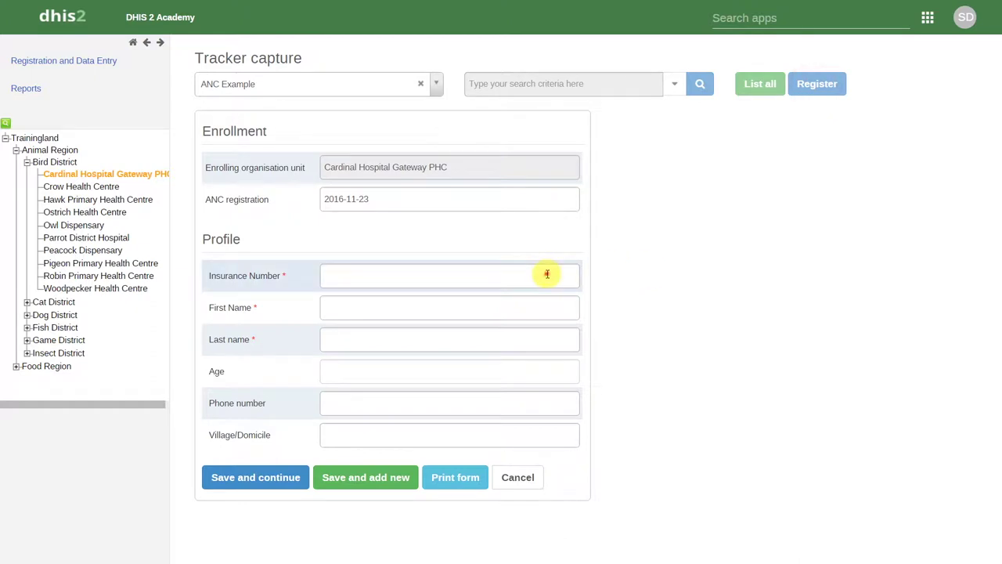
Enter the new woman's insurance number, first name and last name
left_click(548, 274)
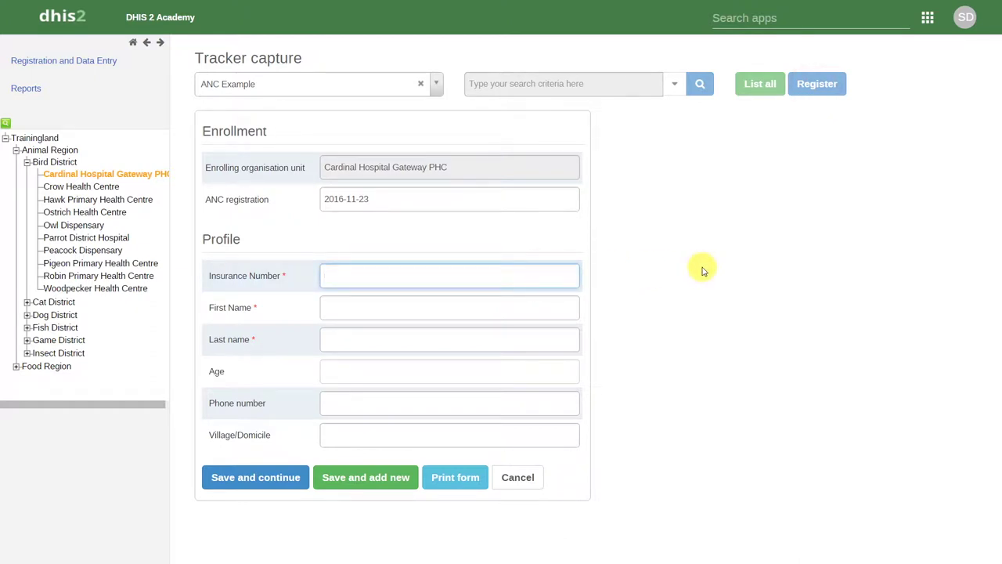
key("Tab")
key("Tab")
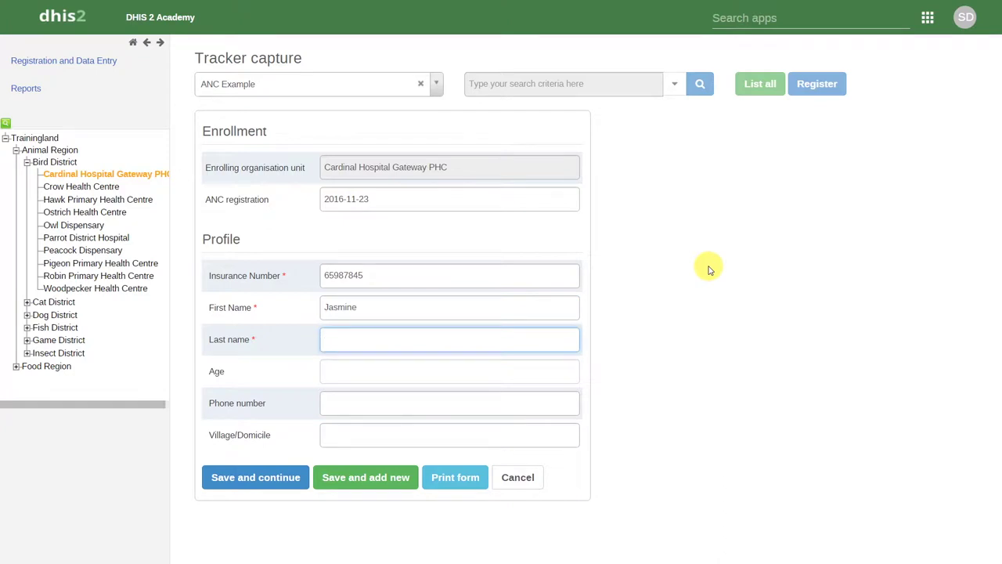
Add age 35, her phone number and village, then save the registration
key("Tab")
type("35")
key("Tab")
type("69856321")
key("Tab")
type("Agraba")
left_click(675, 464)
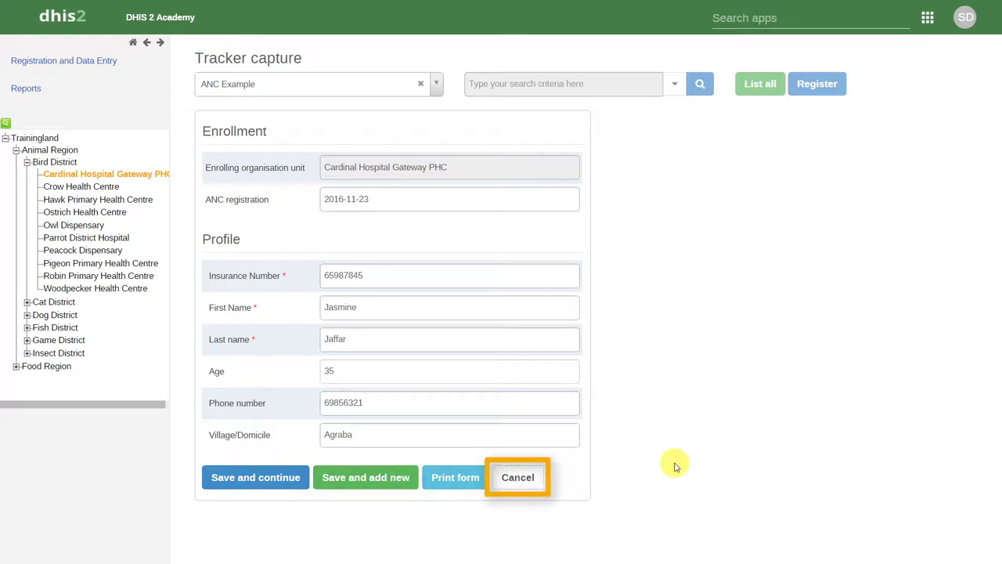
left_click(242, 477)
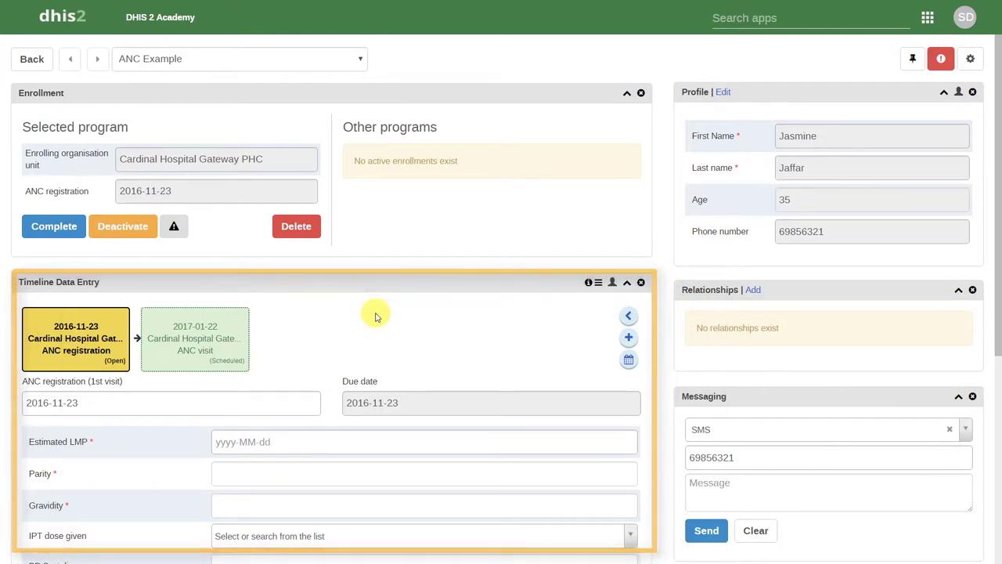
Open the dashboard layout options from the gear button
left_click(970, 64)
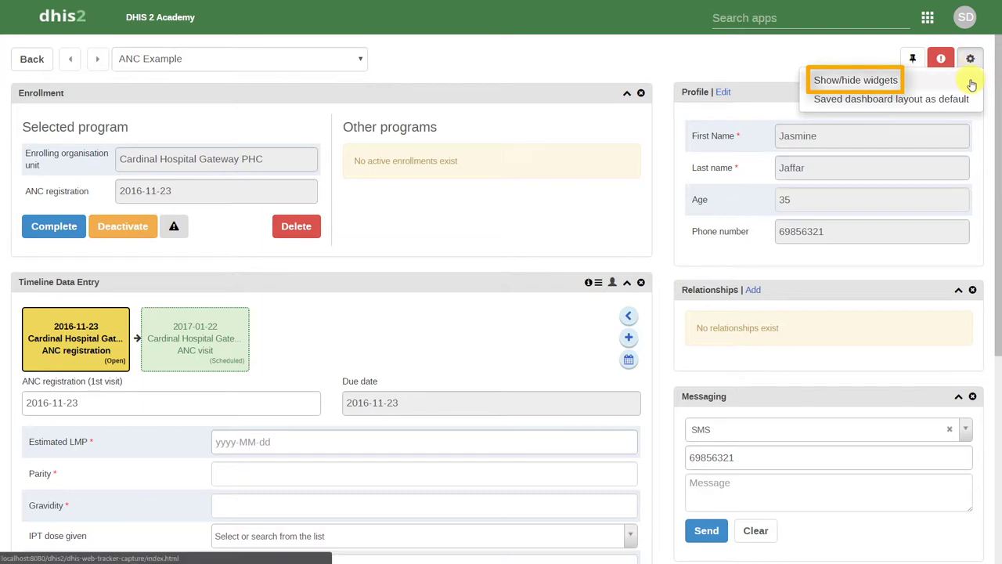
left_click(775, 61)
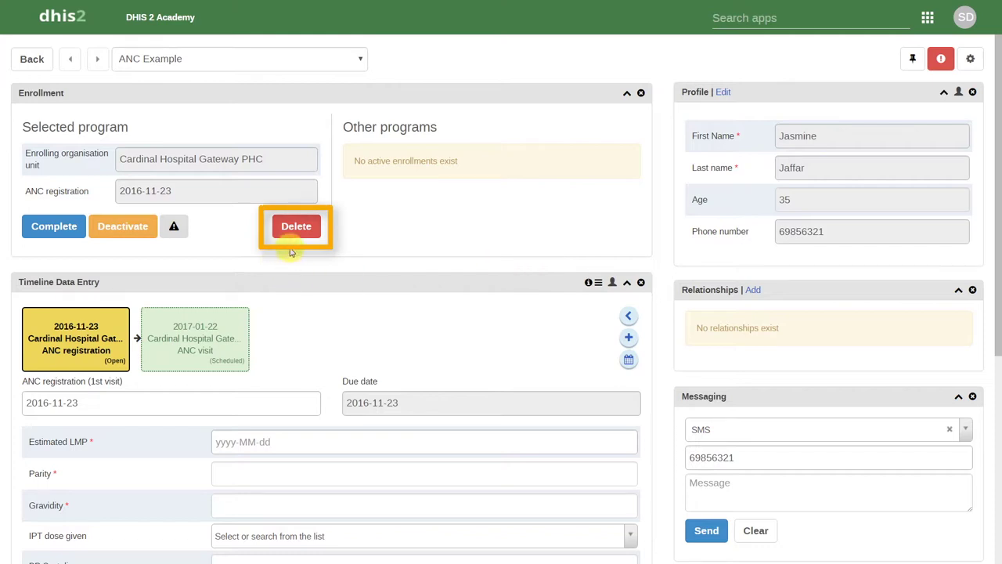
left_click(943, 67)
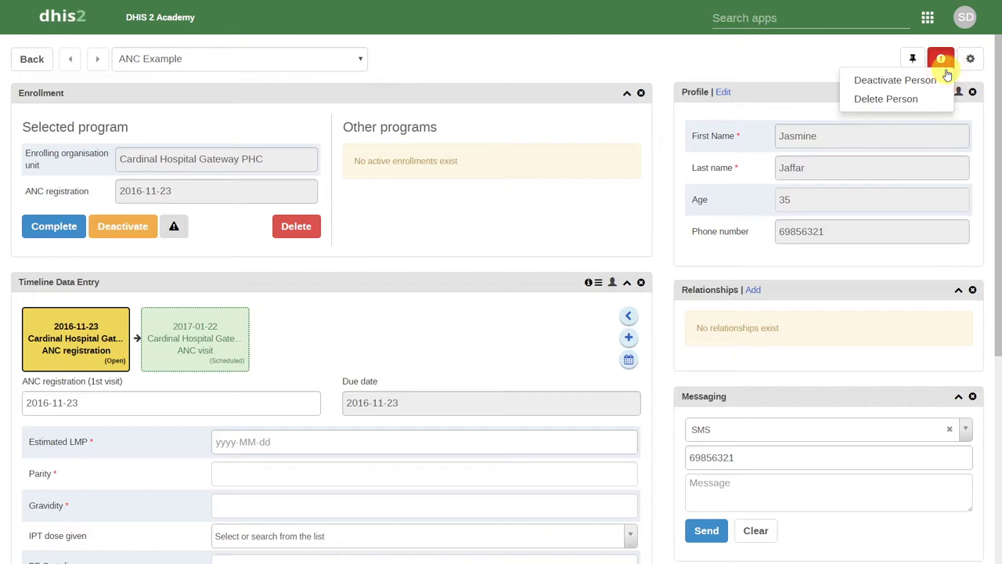
left_click(832, 67)
left_click_drag(999, 93, 999, 274)
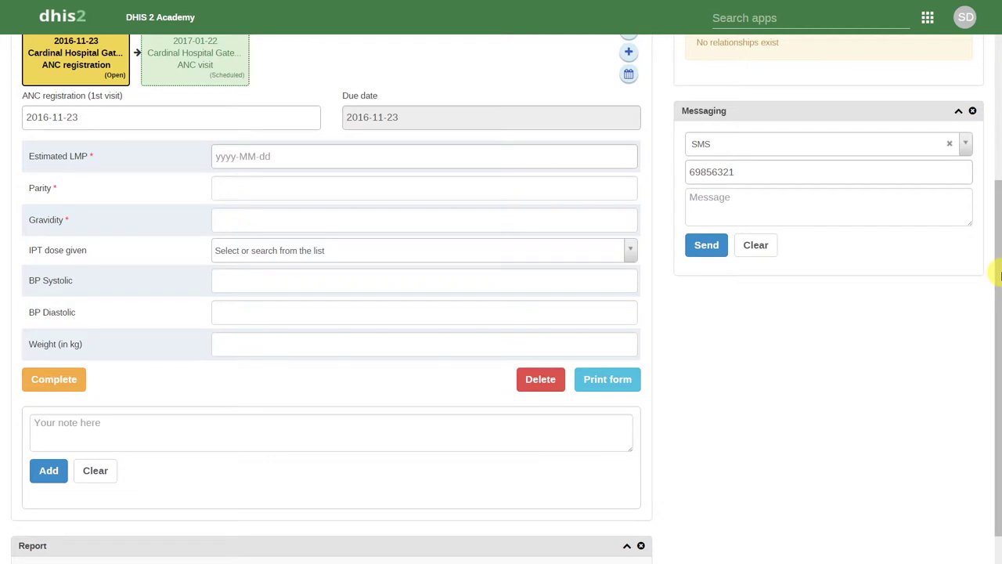
Set Estimated LMP to 2016-11-16, with parity 1 and gravidity 1
left_click(721, 381)
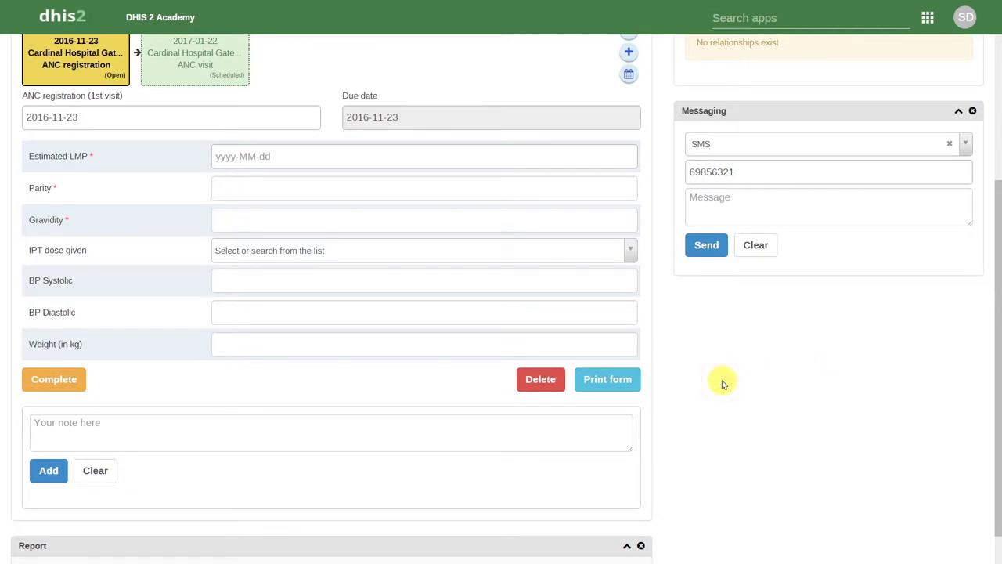
left_click(359, 148)
left_click(287, 272)
left_click(287, 189)
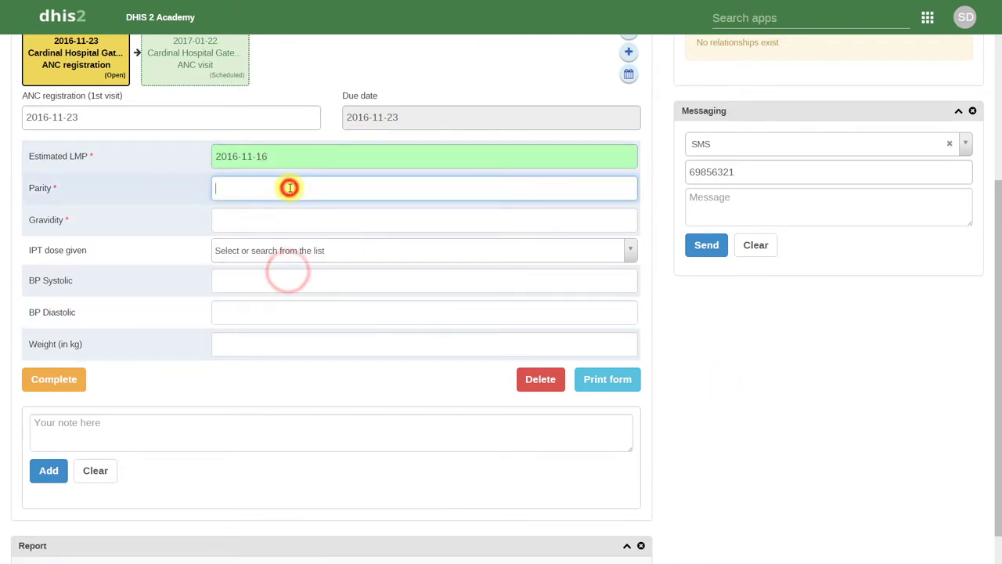
type("1")
key("Tab")
type("1")
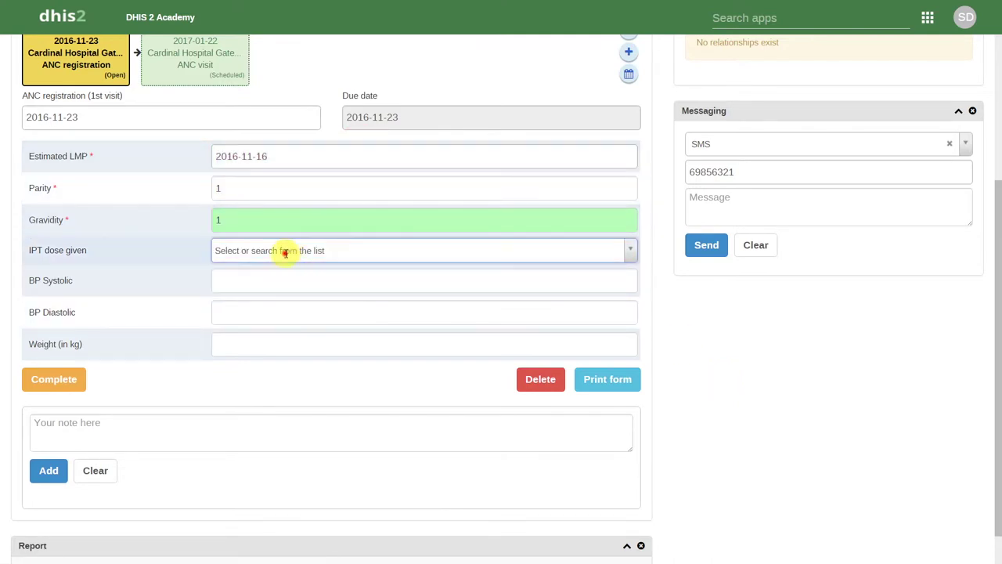
Record IPT dose 02, blood pressure 132/98 and weight 55
left_click(284, 250)
left_click(249, 313)
left_click(240, 282)
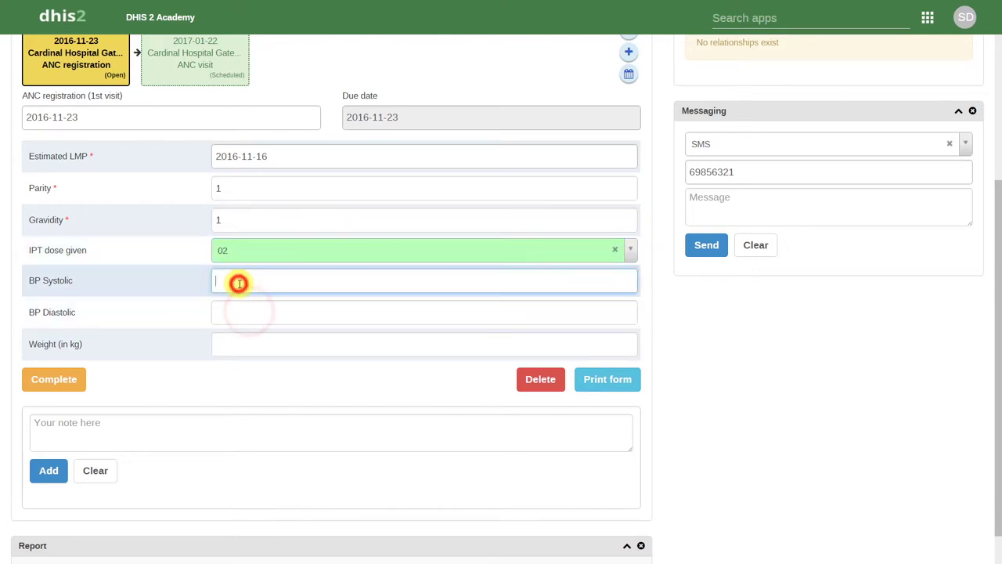
type("32")
key("Tab")
type("98")
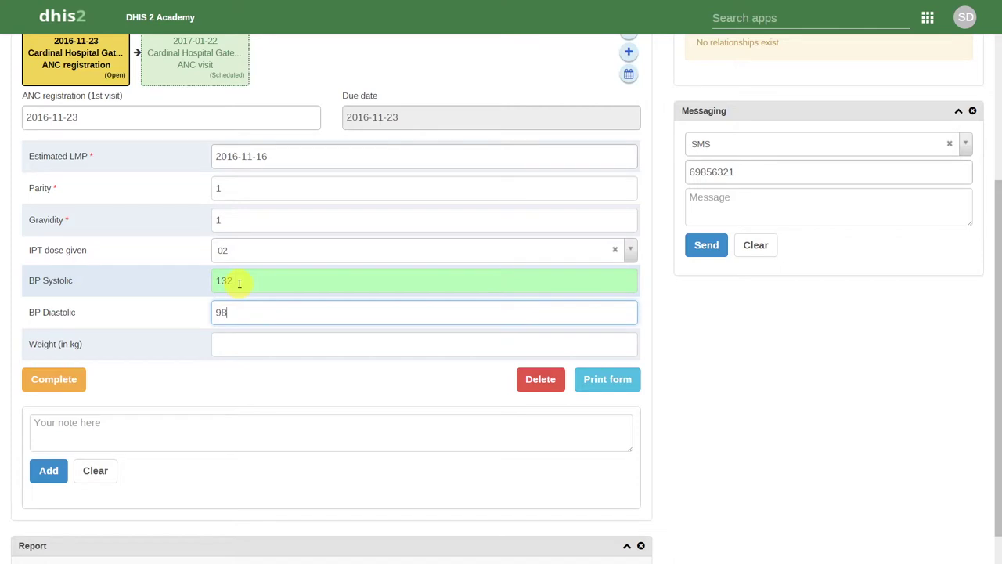
key("Tab")
type("55")
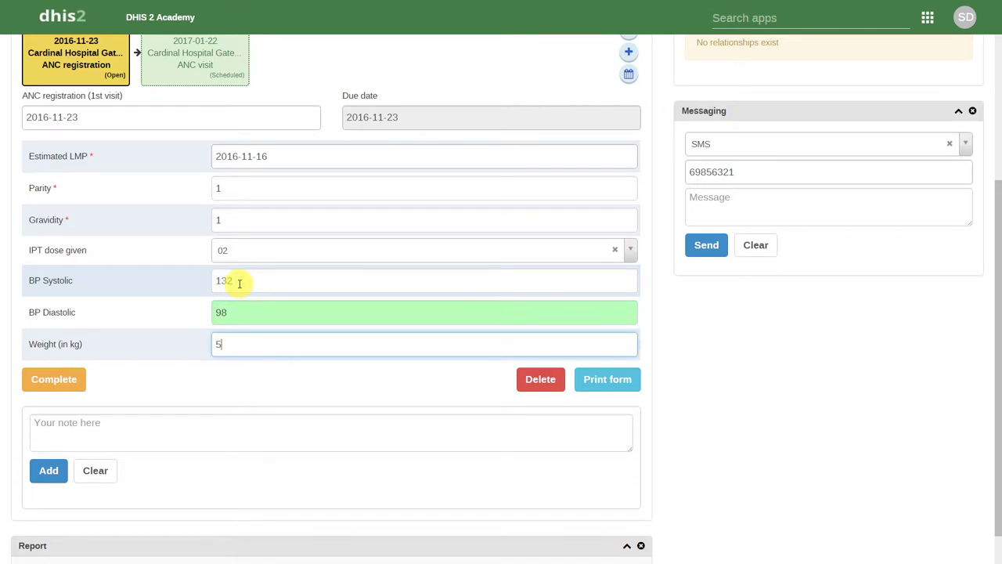
left_click(209, 368)
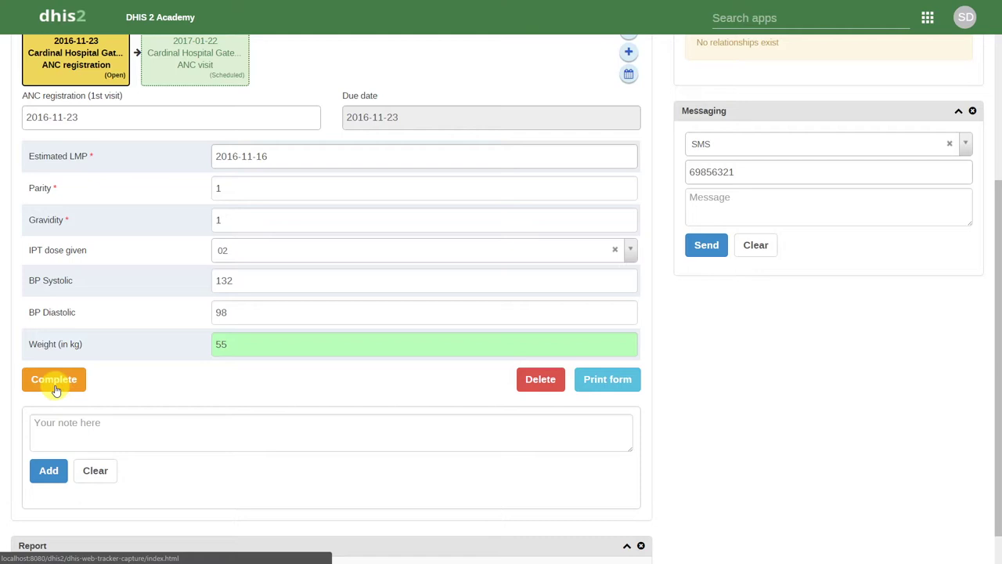
Complete the registration visit and date the scheduled ANC visit 2016-11-23
left_click(56, 389)
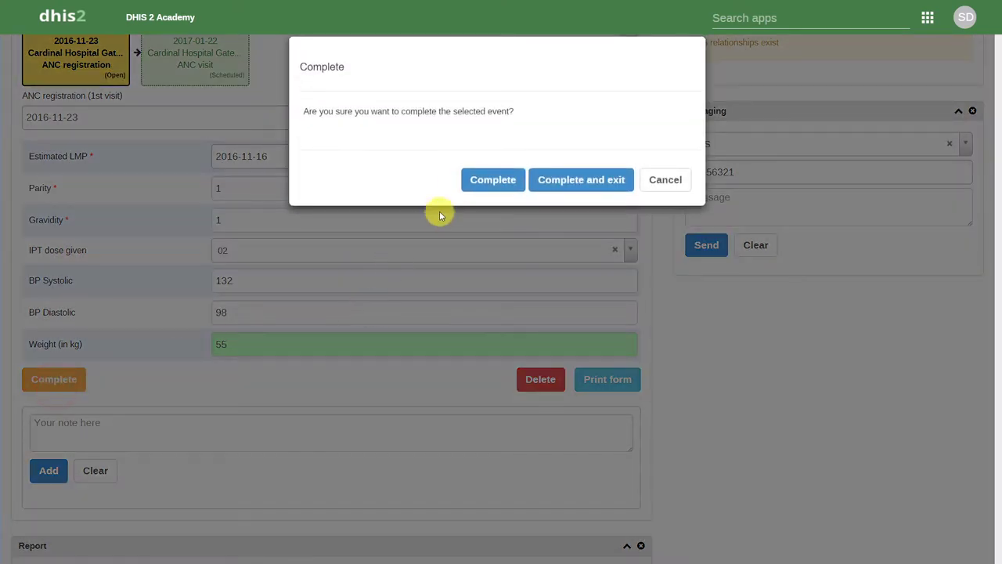
left_click(494, 183)
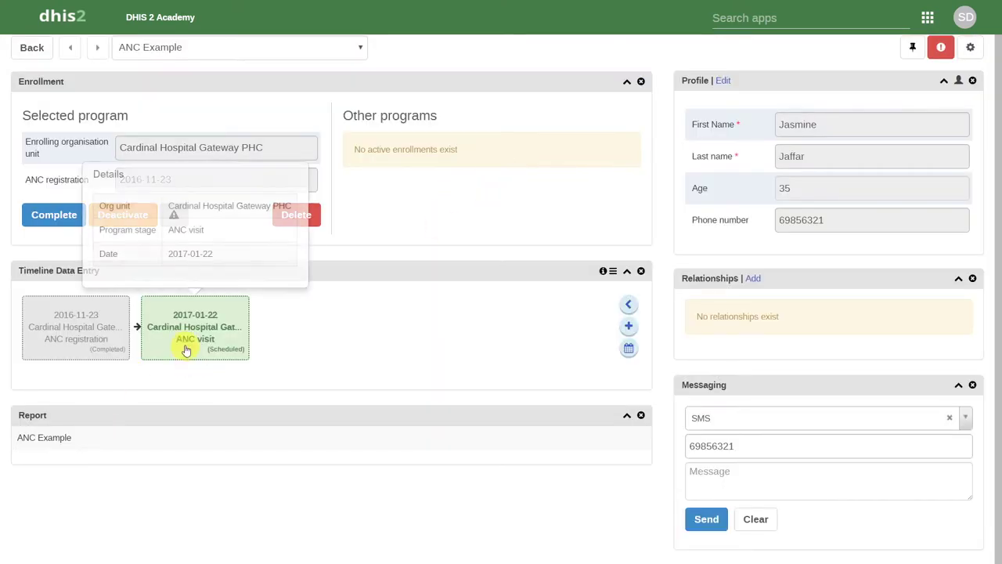
left_click(186, 349)
left_click(178, 388)
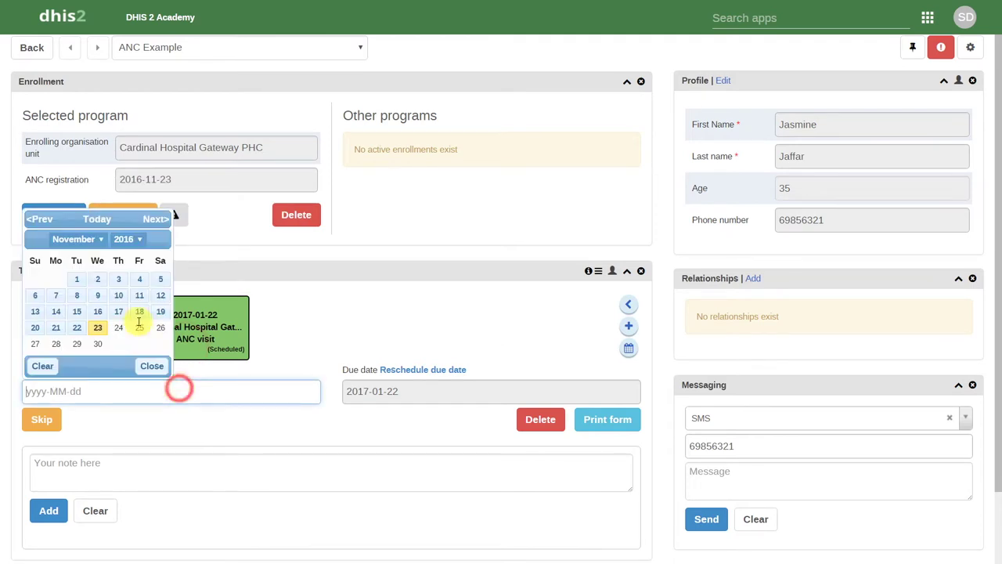
left_click(98, 328)
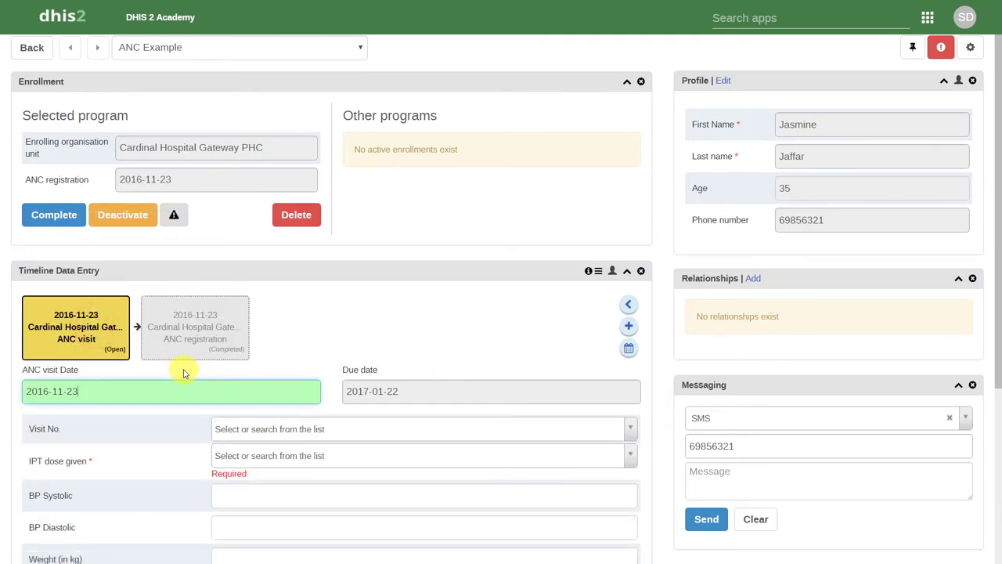
Add another ANC visit event, keeping its default visit date, and save it
left_click(630, 327)
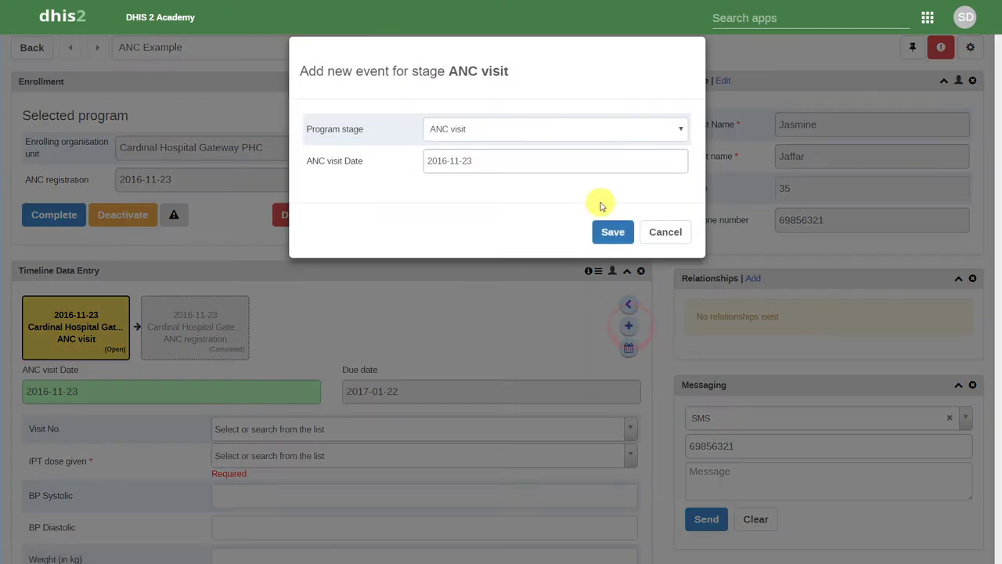
left_click(577, 166)
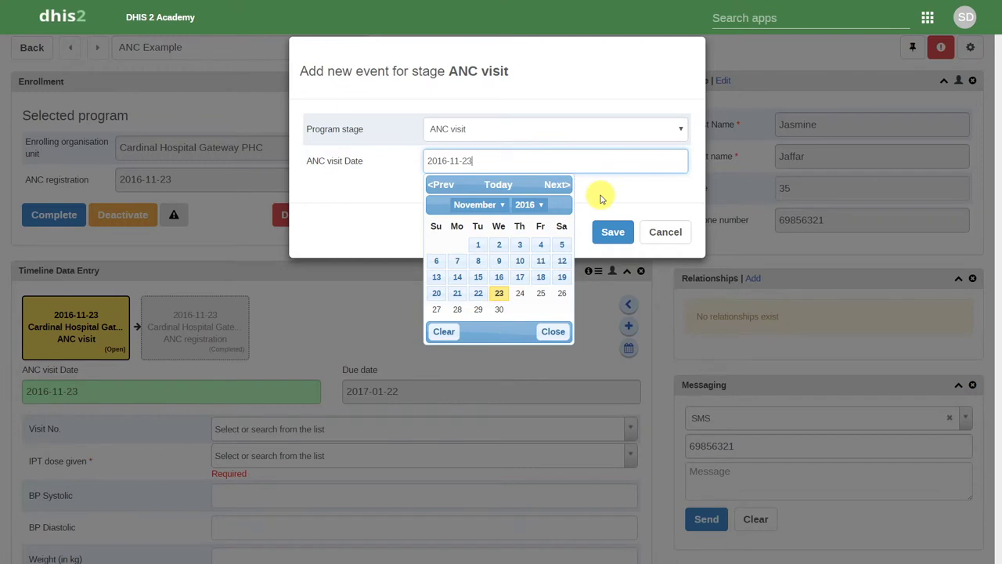
left_click(600, 195)
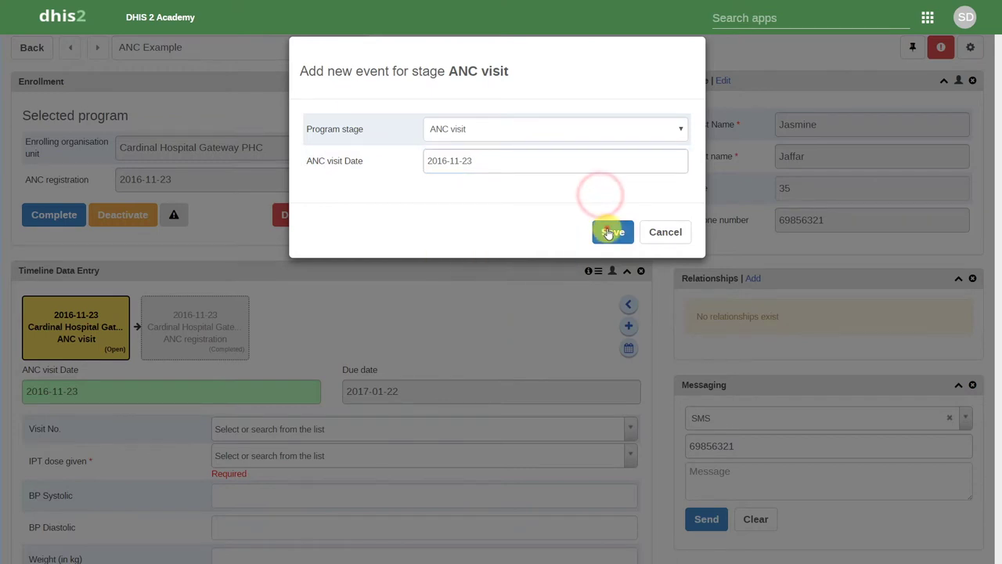
left_click(609, 232)
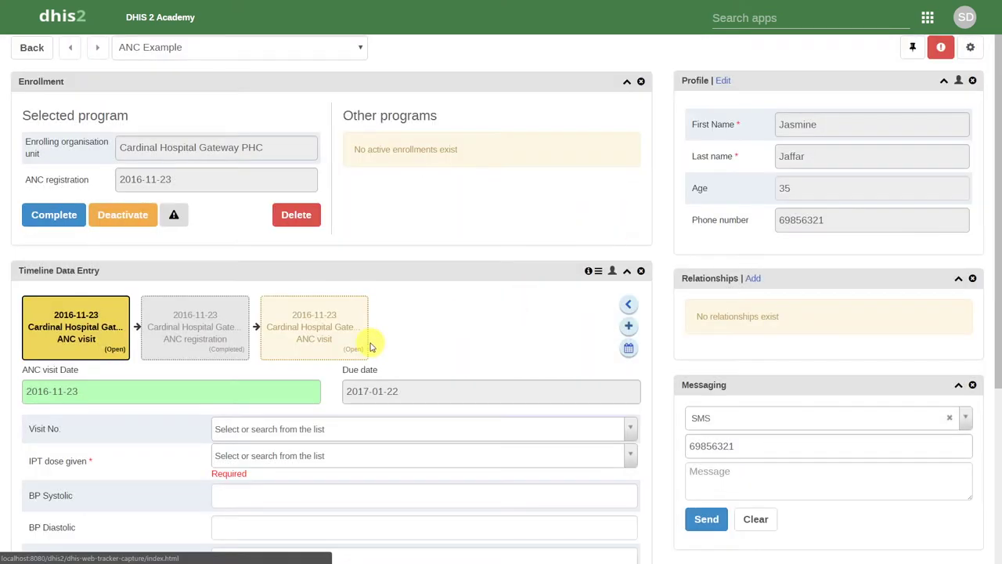
left_click(588, 272)
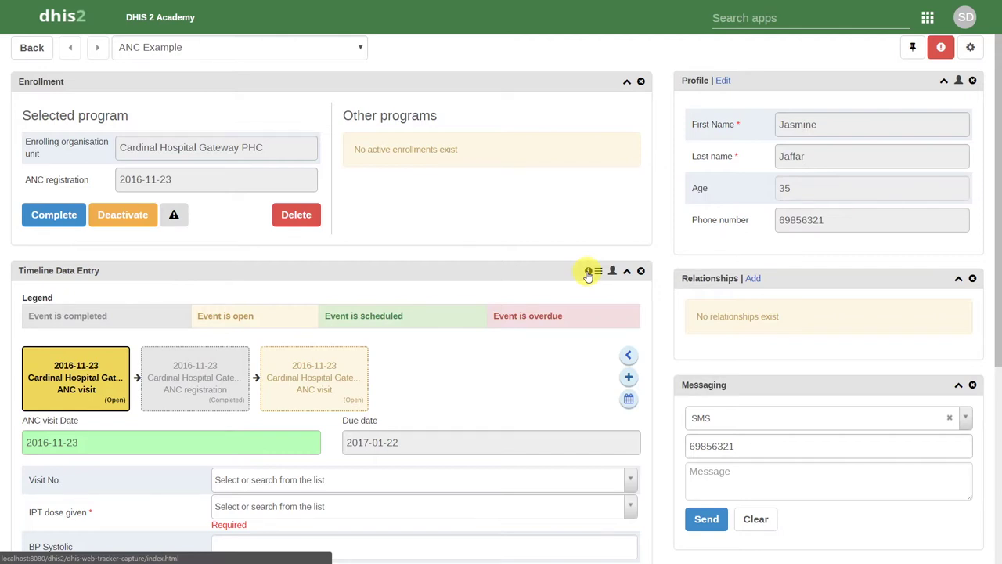
left_click(588, 273)
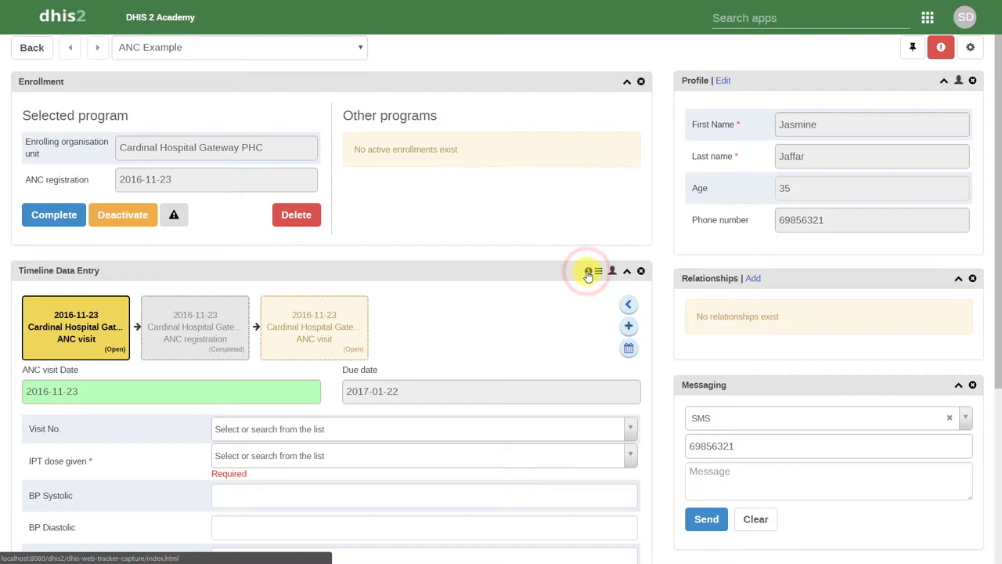
left_click(525, 323)
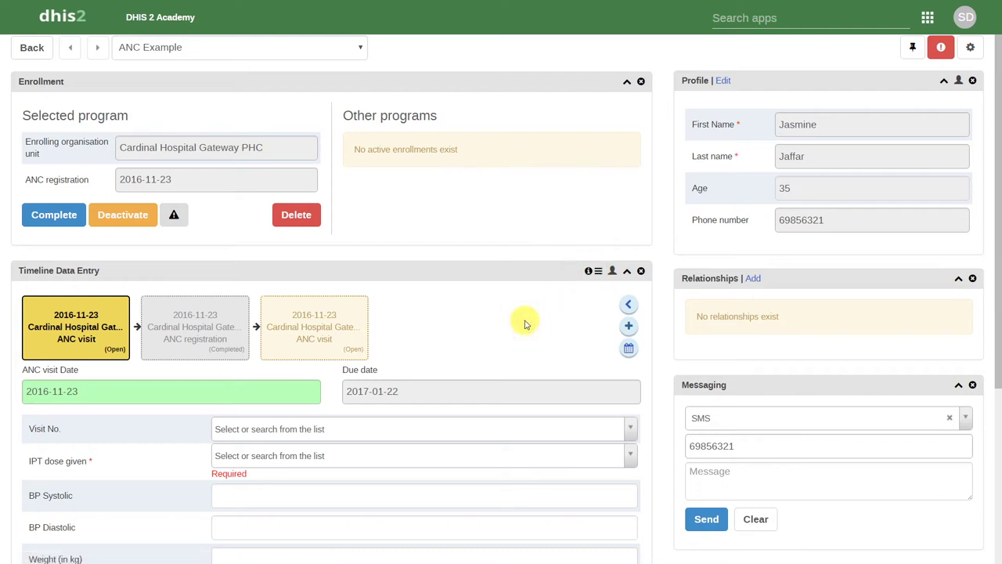